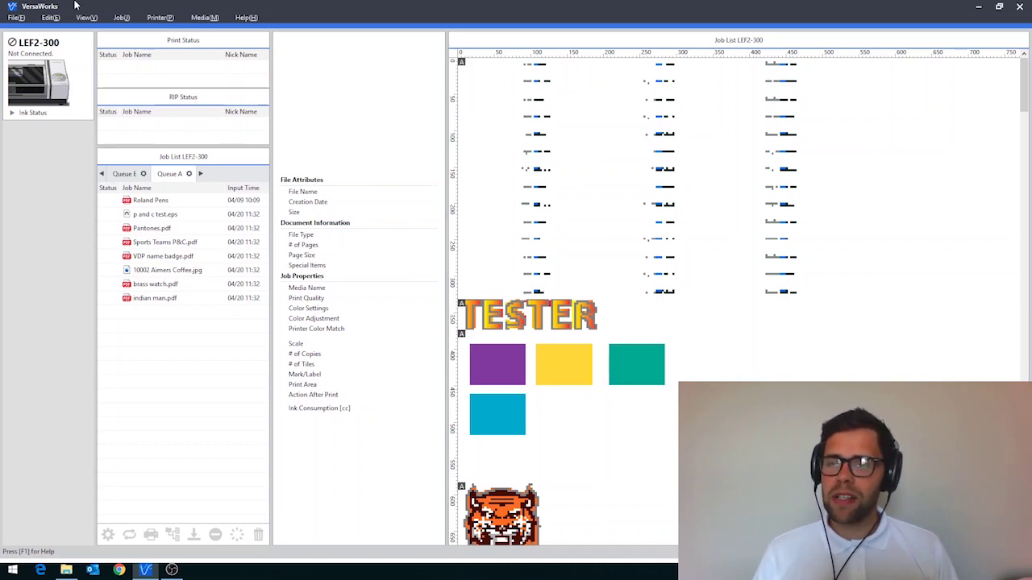
In Preferences on the Roland@NET tab, enable Check for Updates Automatically and Notify.
click(50, 18)
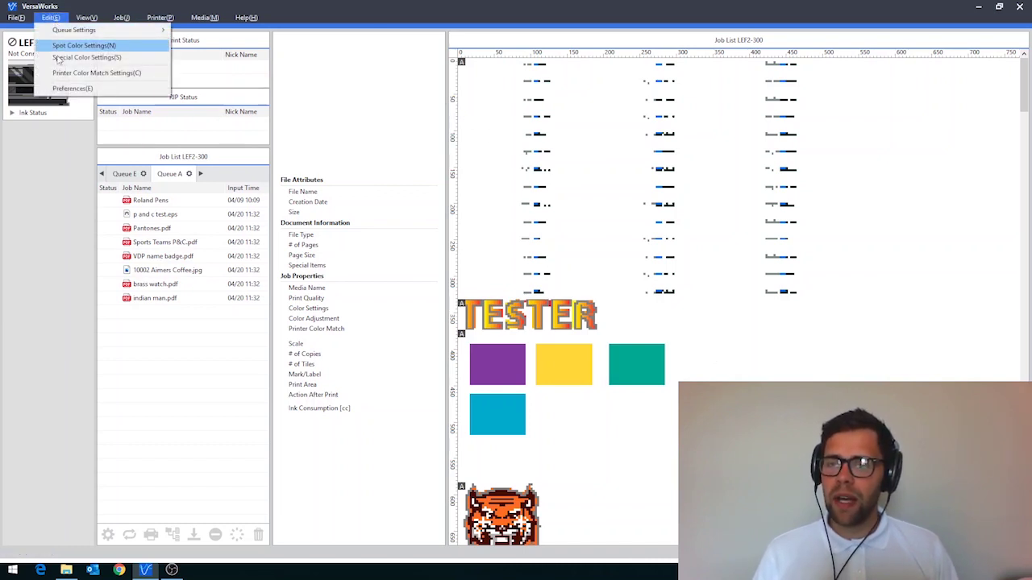
click(66, 88)
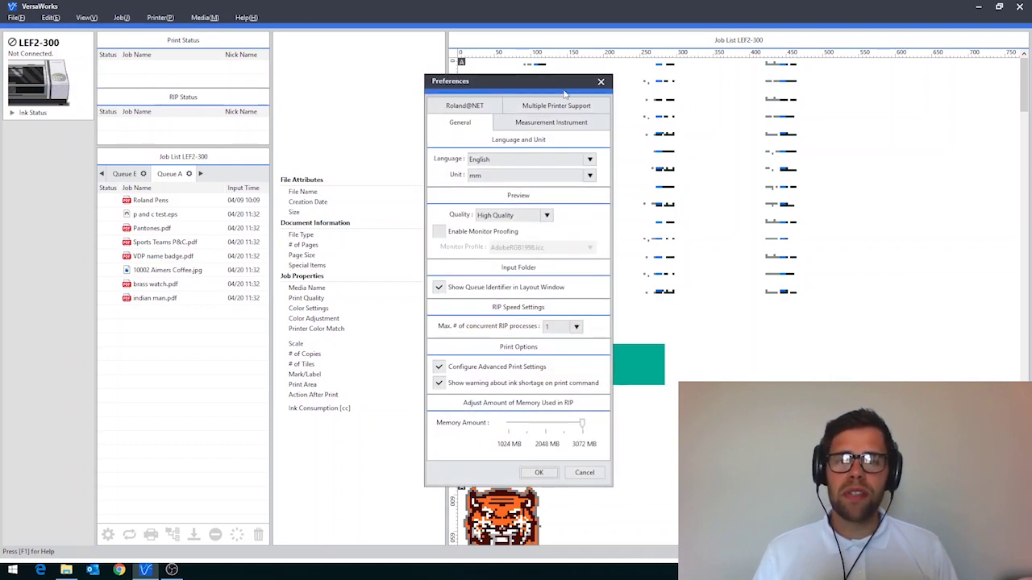
click(467, 106)
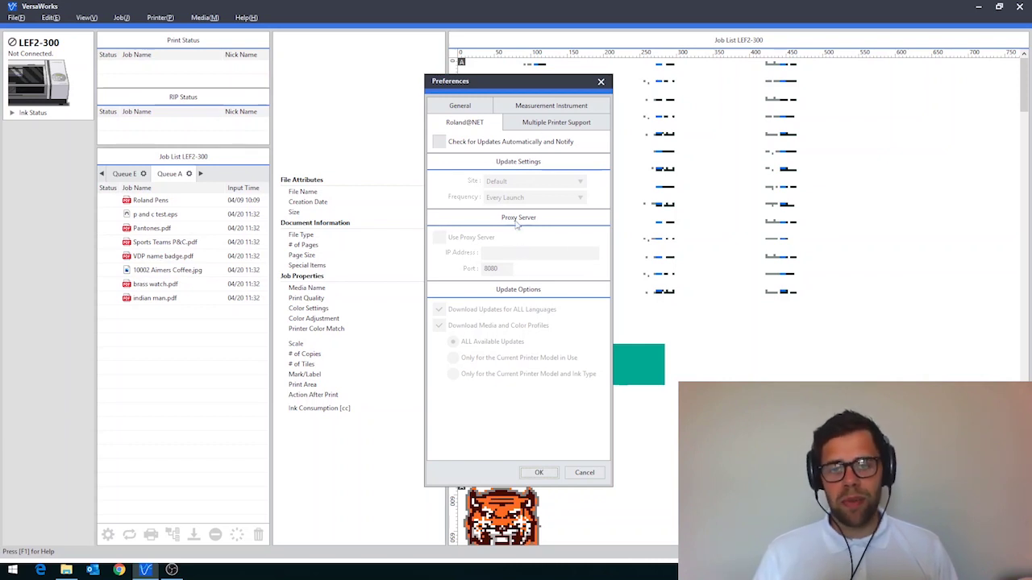
click(484, 143)
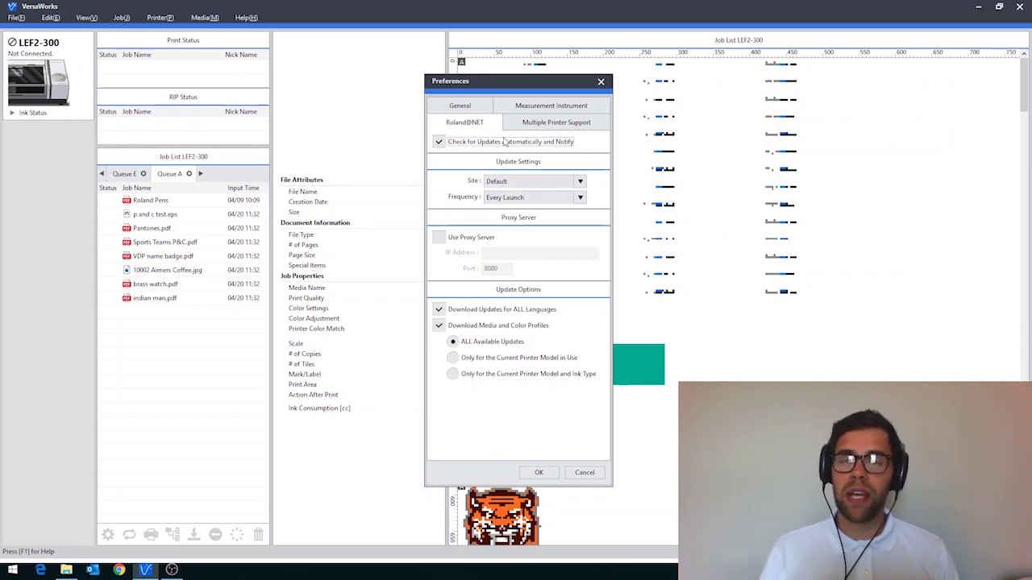
Keep the update Site on Default and set update Frequency to Every Week.
click(521, 182)
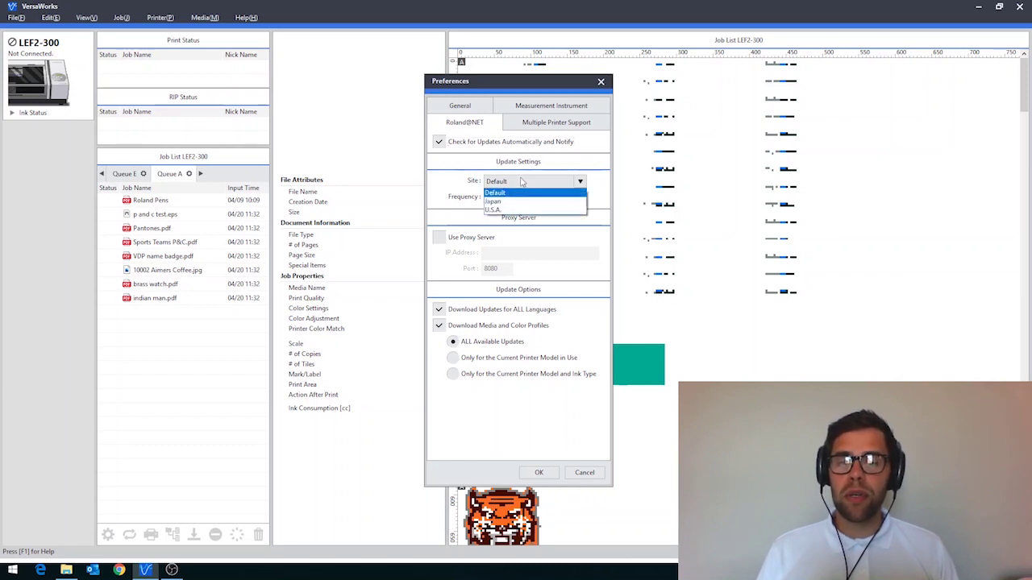
click(511, 196)
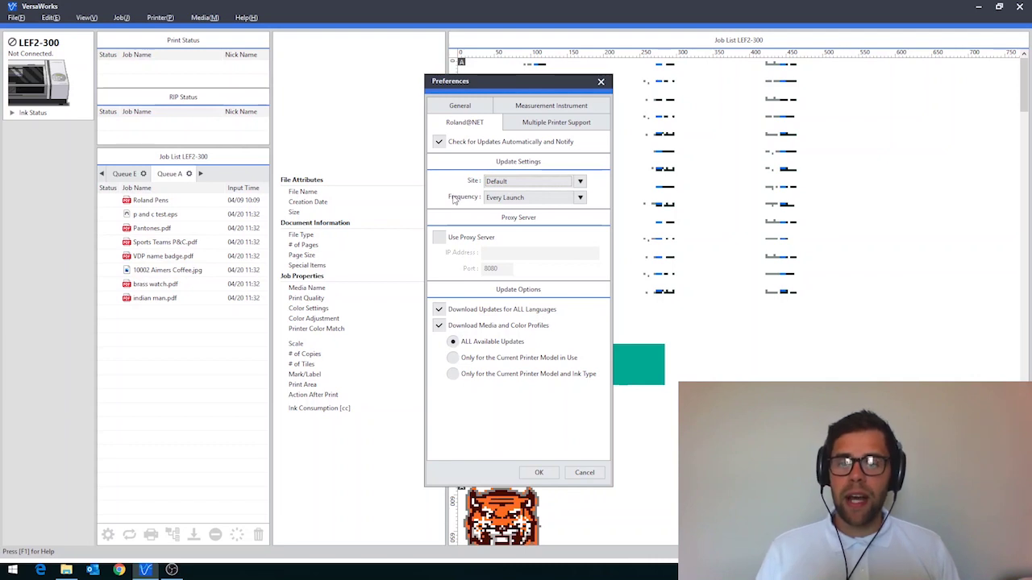
click(533, 197)
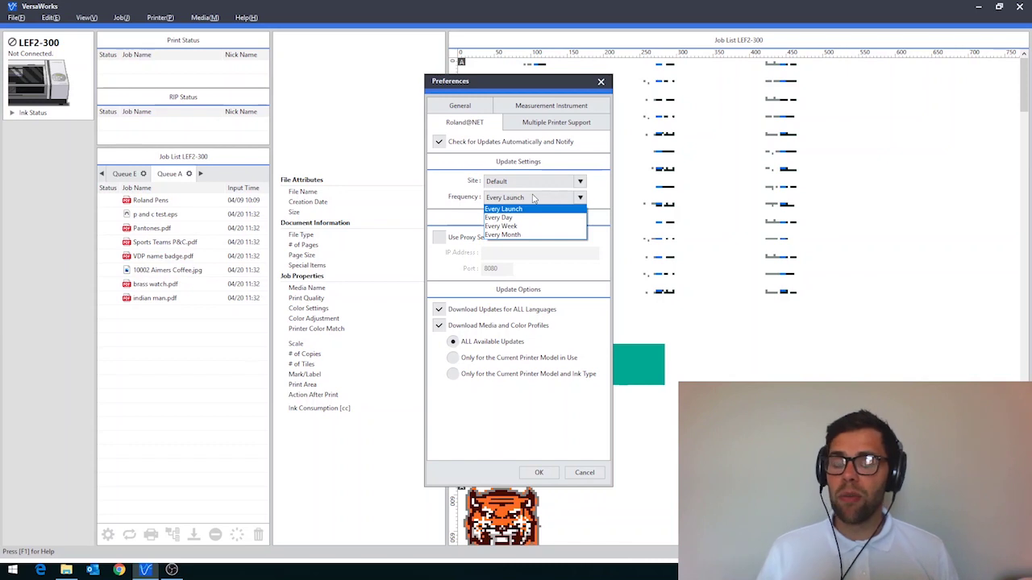
click(505, 227)
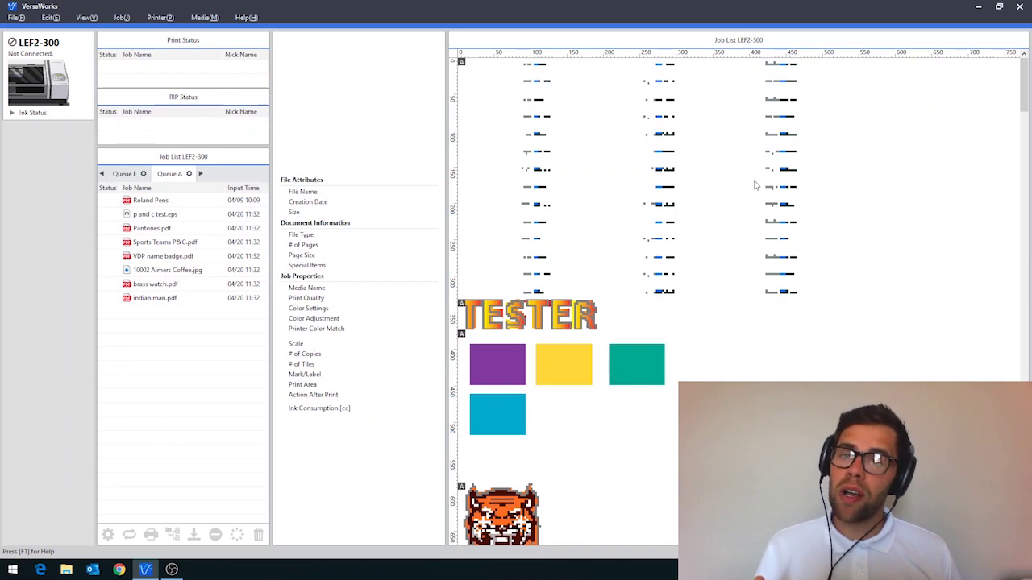
click(56, 20)
click(65, 87)
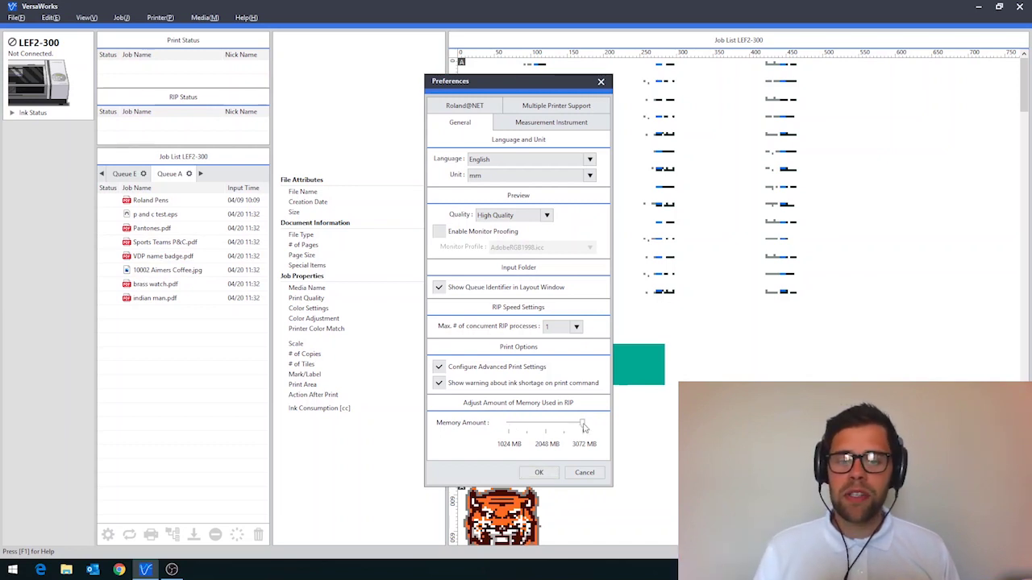
drag(580, 426, 495, 427)
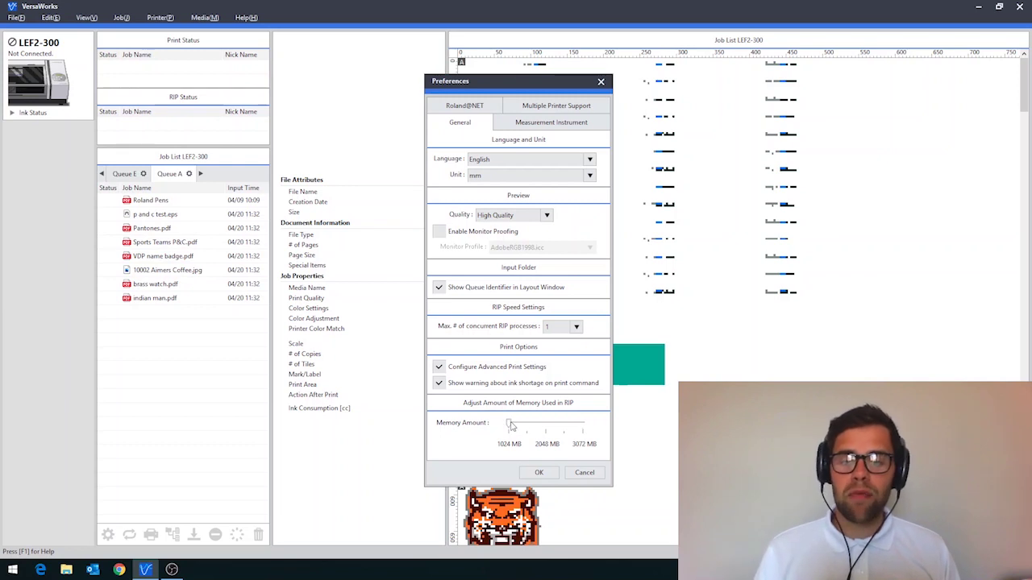
drag(510, 425, 592, 433)
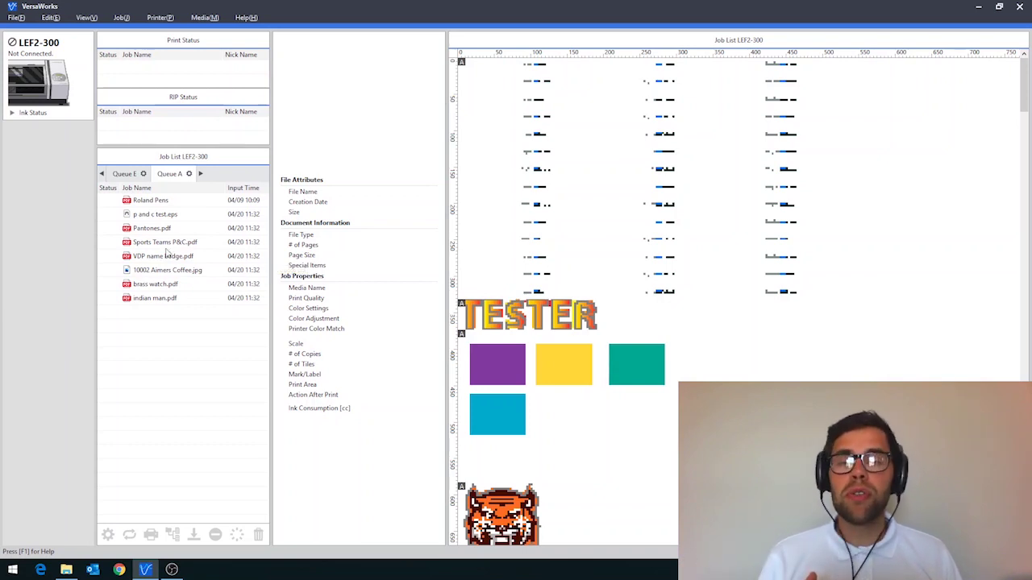
Choose Save from the right-click menu of the indian man.pdf job.
click(153, 300)
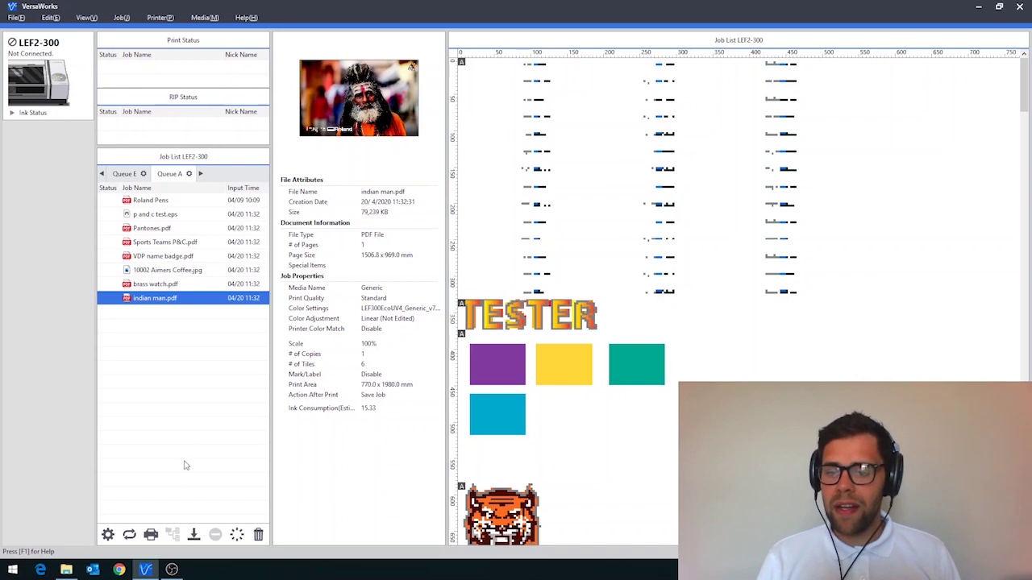
right_click(170, 302)
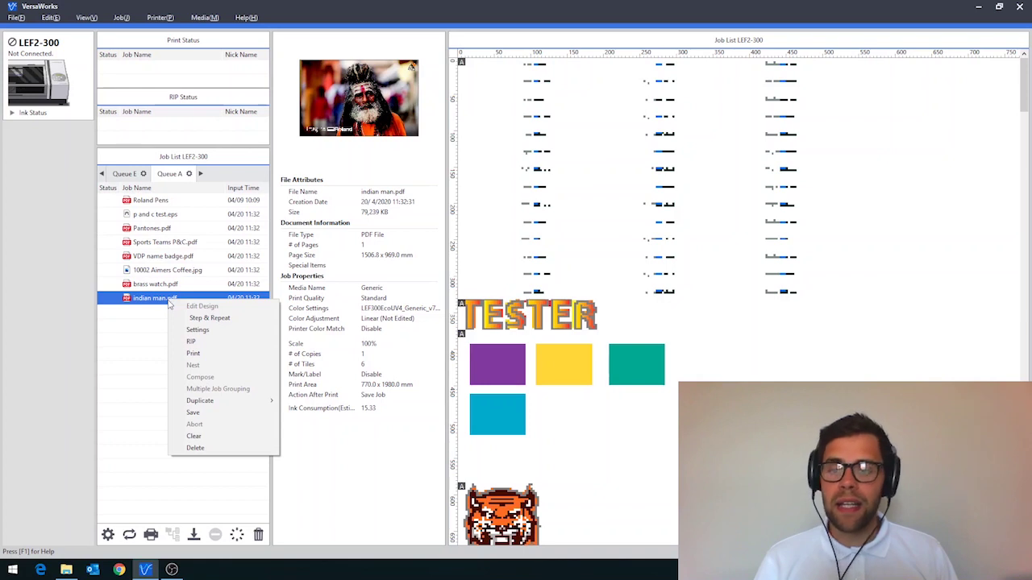
click(197, 413)
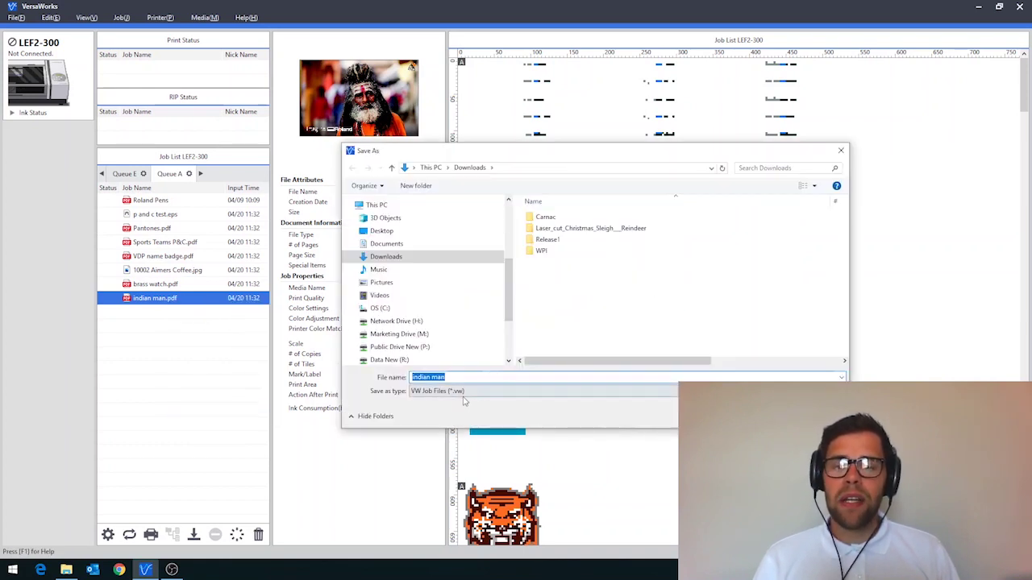
Set the Save as type to PRT File (*.prt).
click(453, 393)
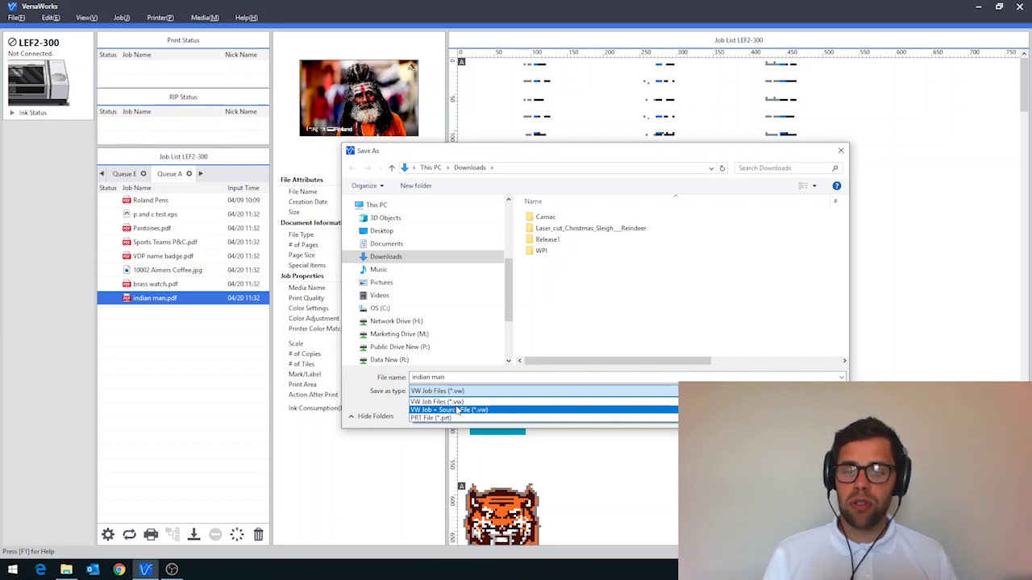
click(442, 417)
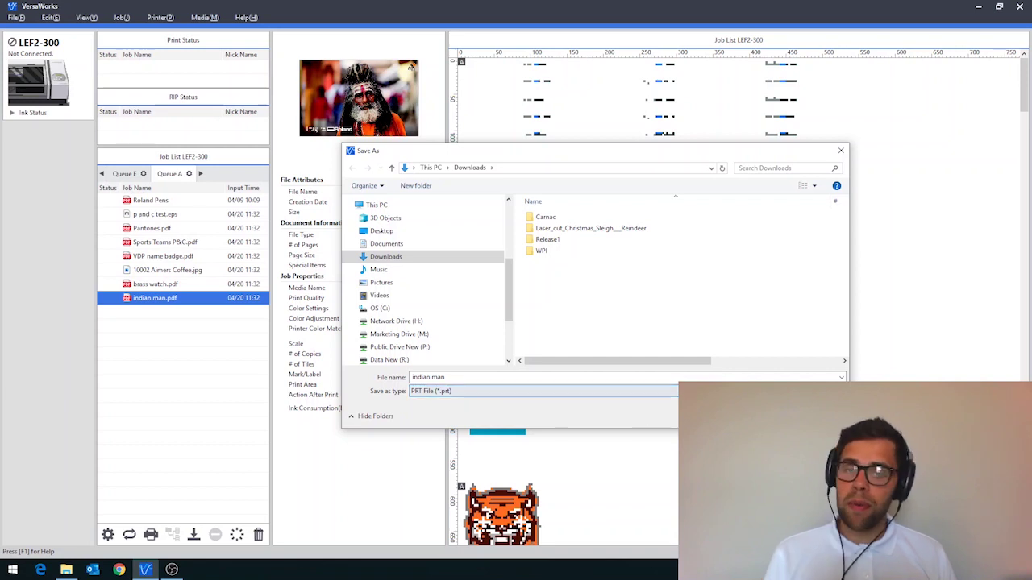
Dismiss the Save As dialog, deselect indian man.pdf, and bring up Queue A's properties.
key(Return)
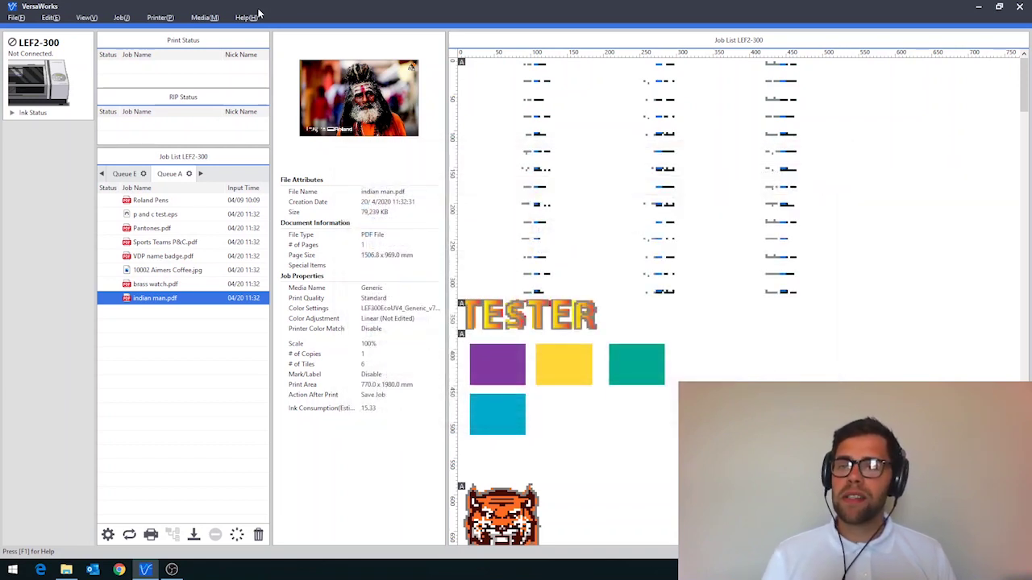
click(166, 20)
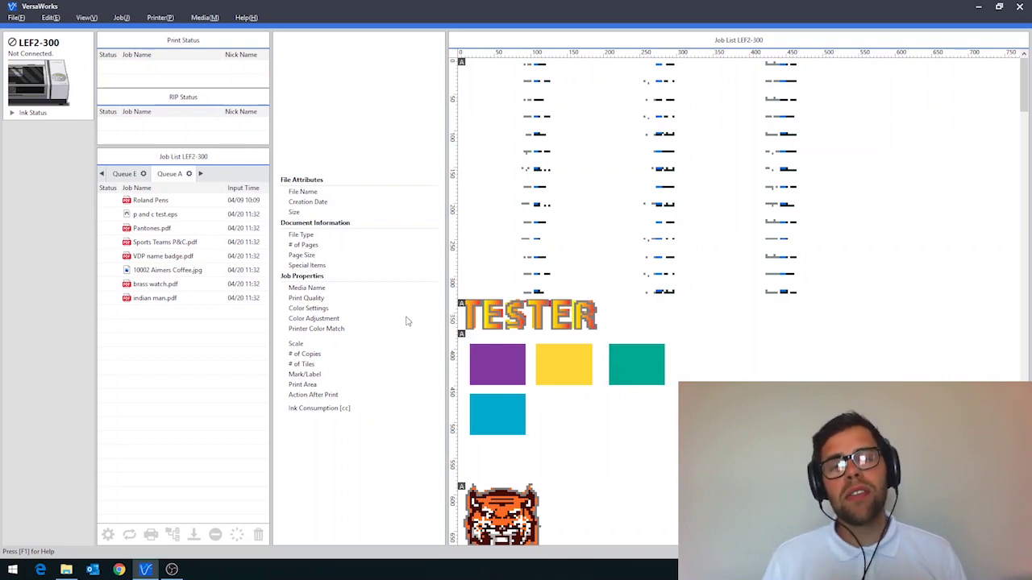
click(189, 174)
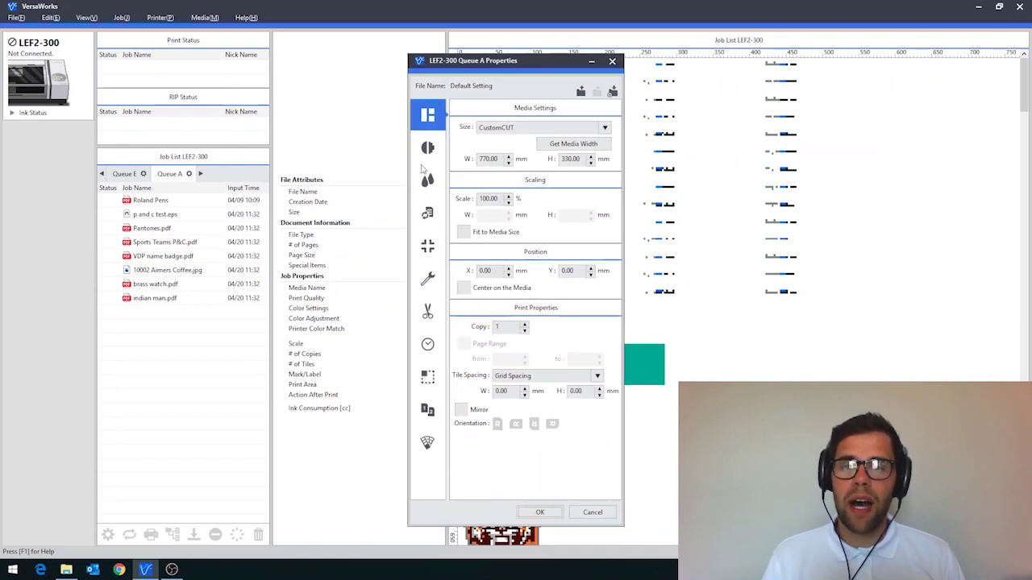
Show Queue A's hot folder settings and browse for a new Input Folder.
click(428, 345)
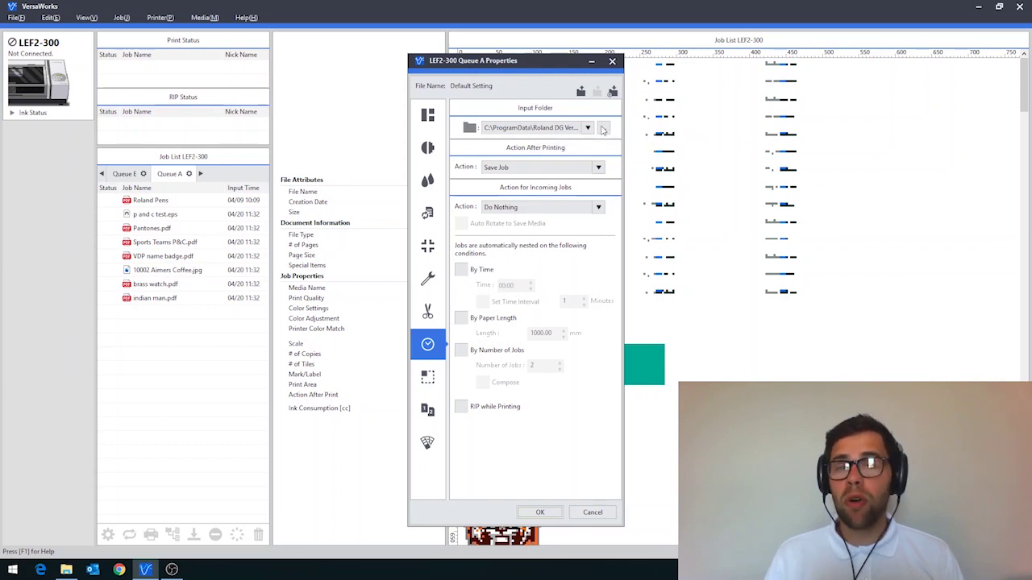
click(602, 128)
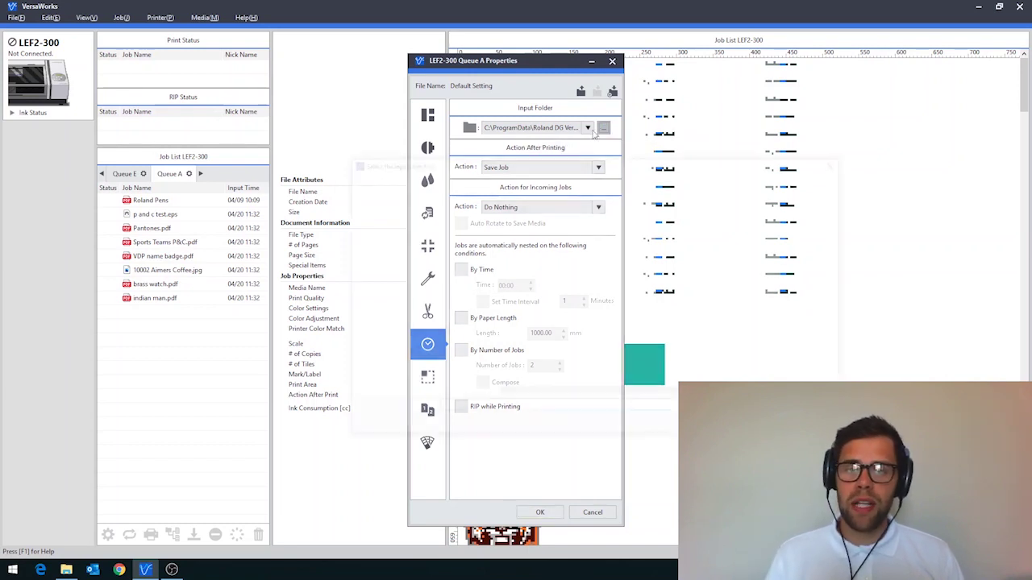
Create a named hot folder on the Desktop and accept it as Queue A's Input Folder.
click(403, 242)
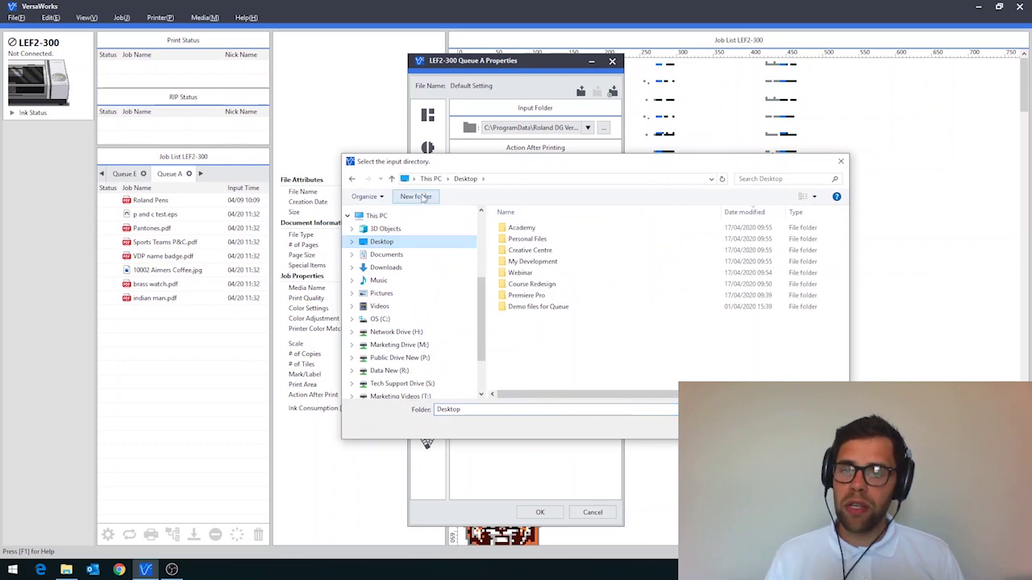
click(422, 198)
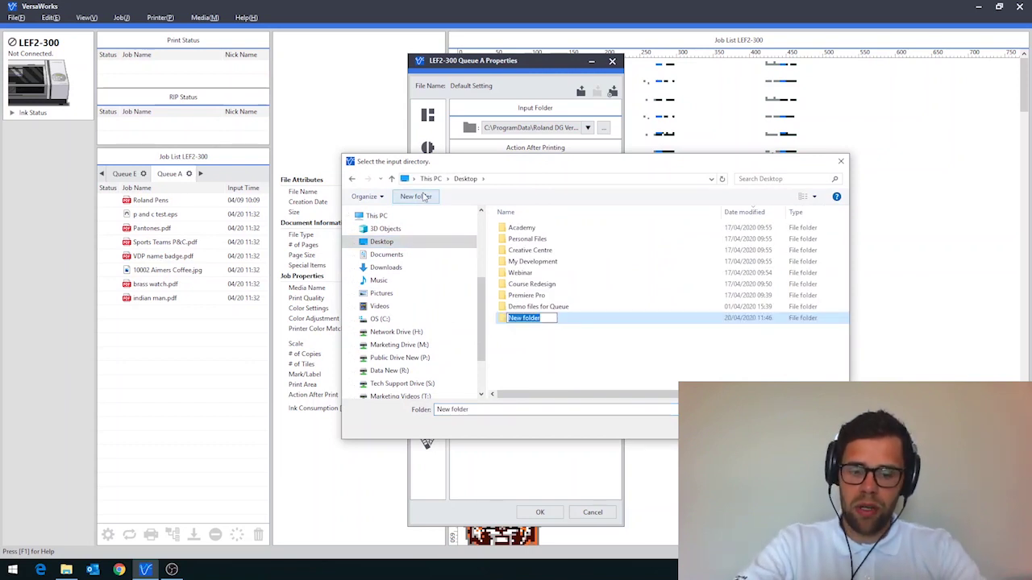
text(Ollie's Hot FO)
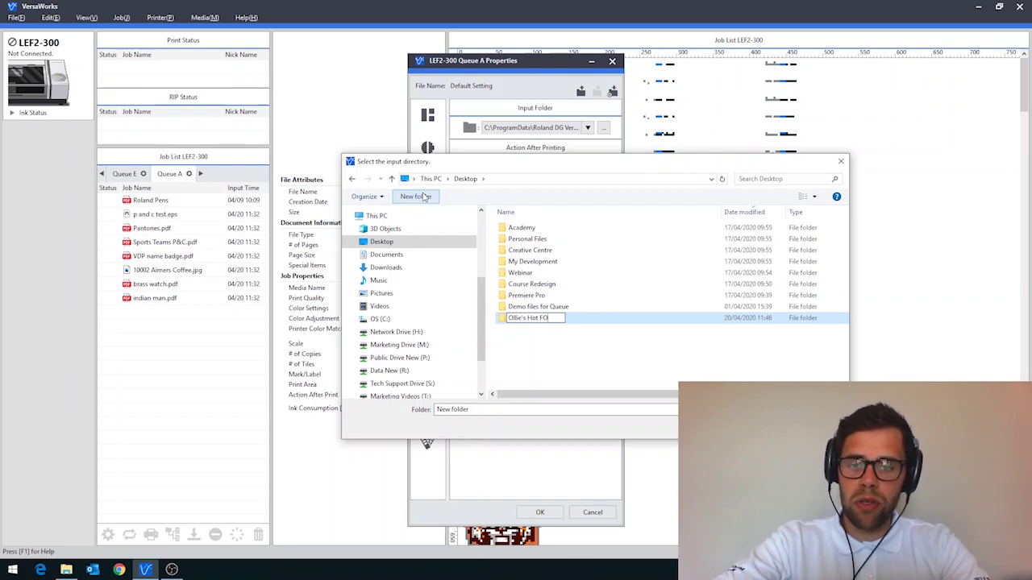
text(lder)
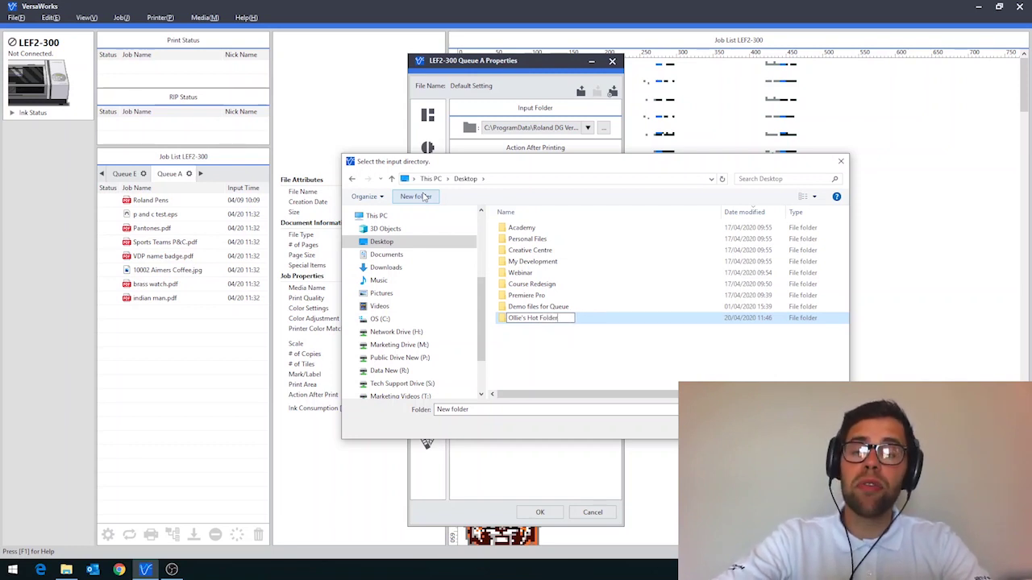
key(Return)
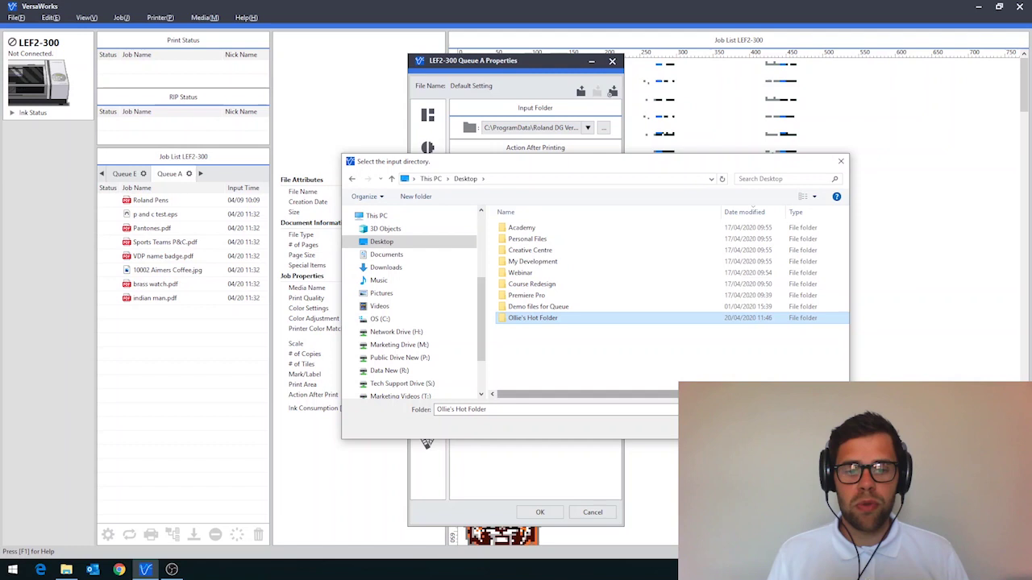
key(Return)
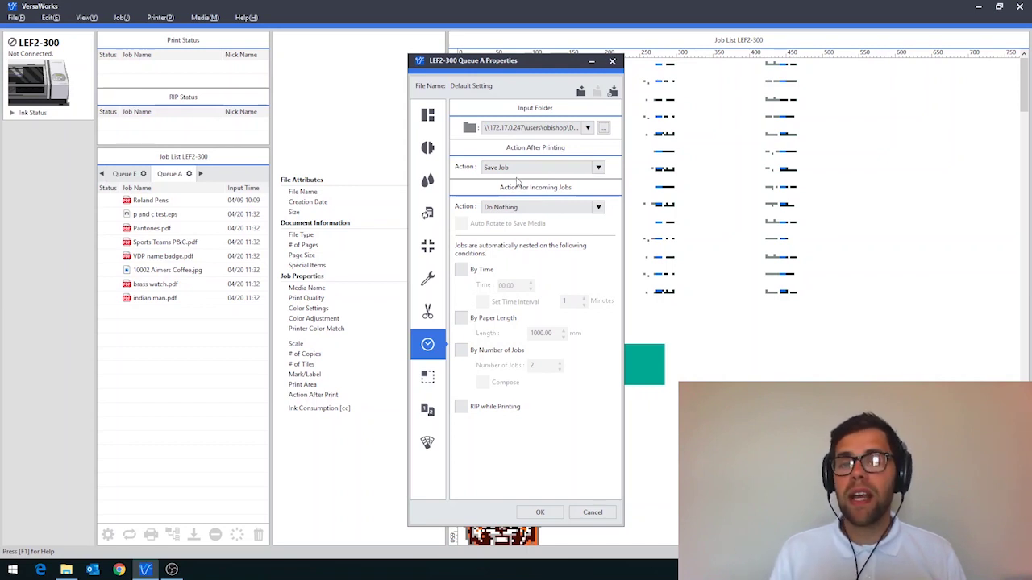
Expand the Action for Incoming Jobs dropdown, currently set to Do Nothing.
click(514, 207)
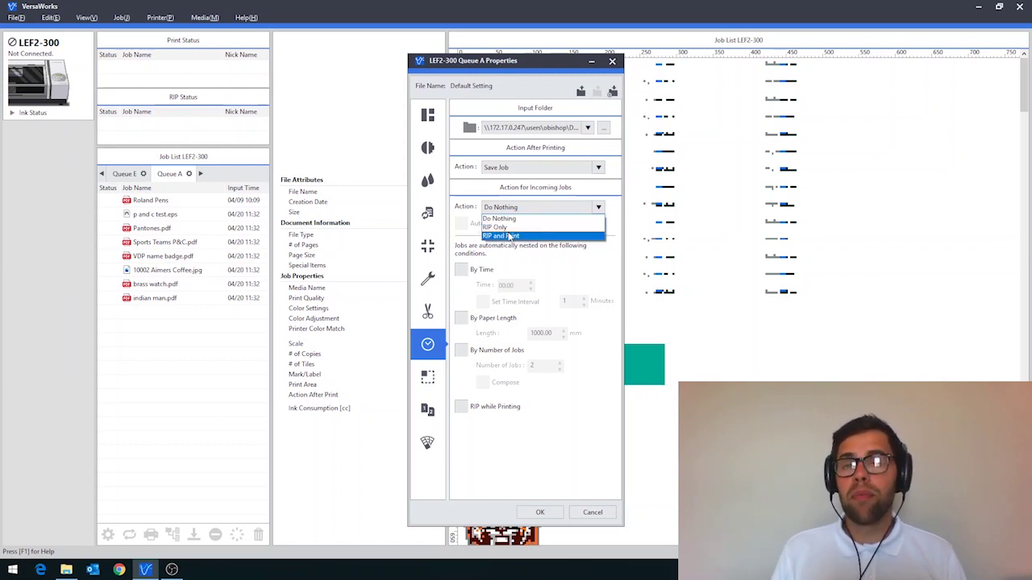
Set the incoming-jobs action to RIP and Print and review the after-printing options.
click(505, 236)
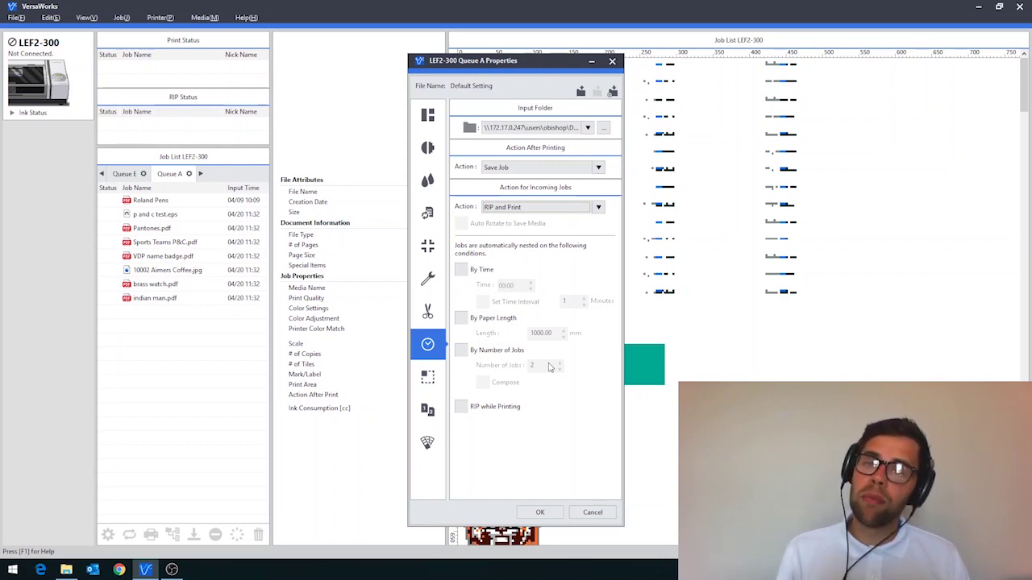
click(510, 168)
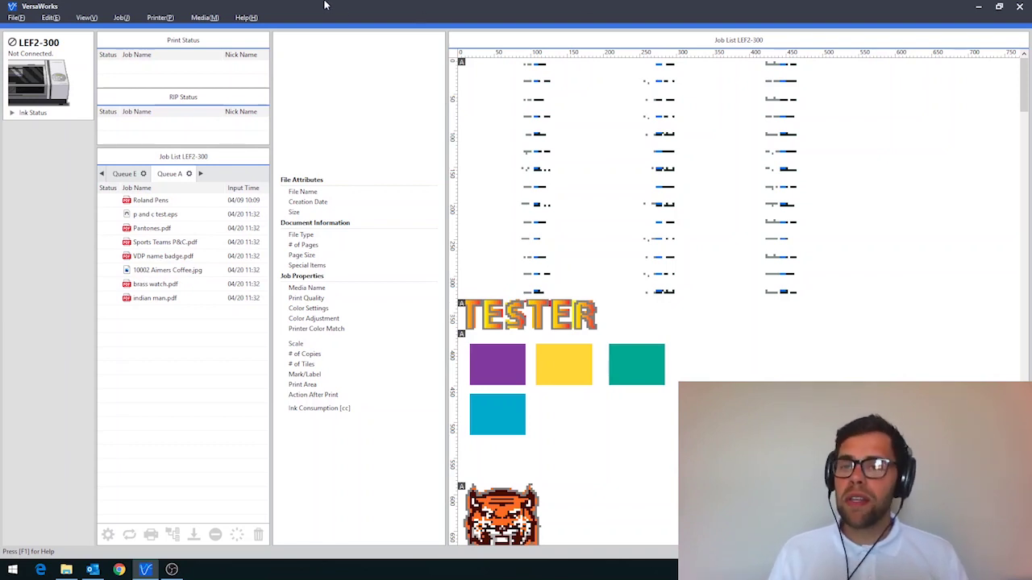
Open the LEF2-300 printer settings and show the Advanced Nozzle Mask options, group All.
click(171, 17)
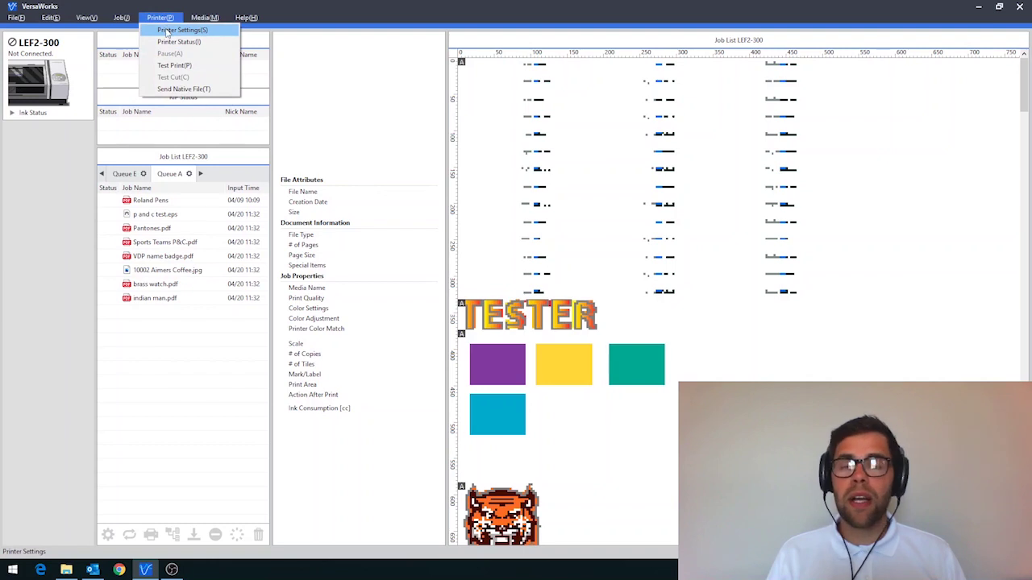
click(167, 31)
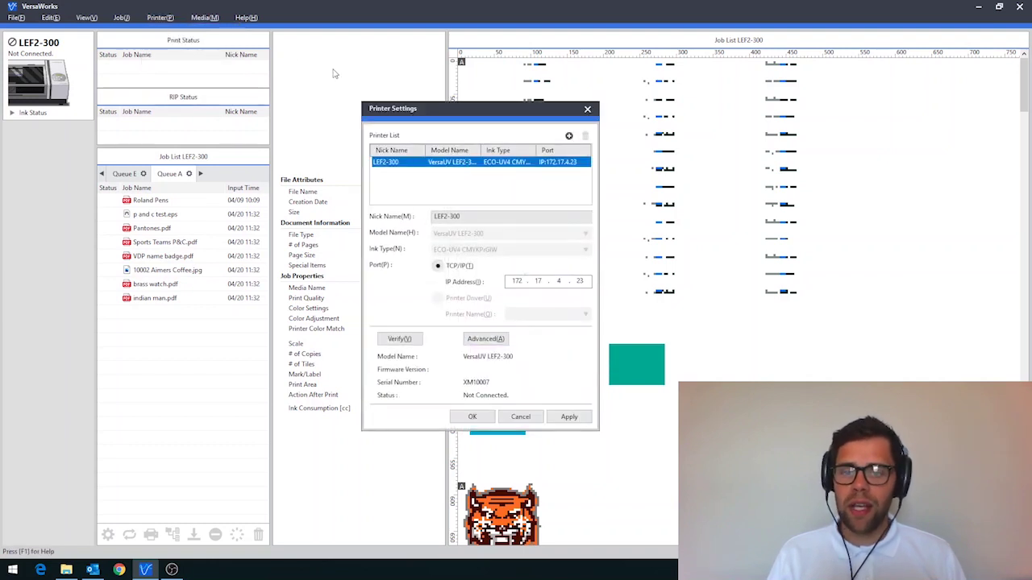
click(486, 340)
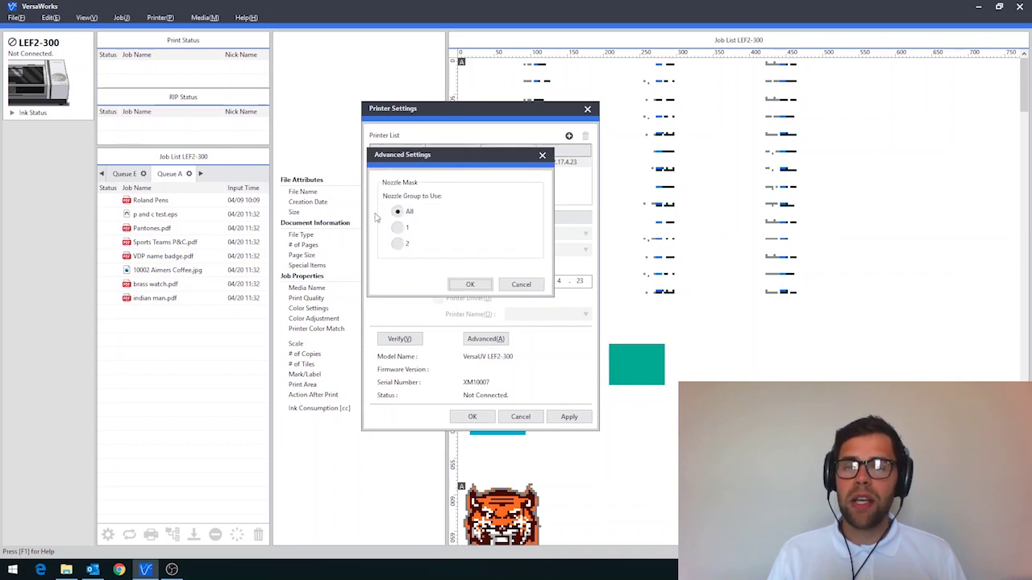